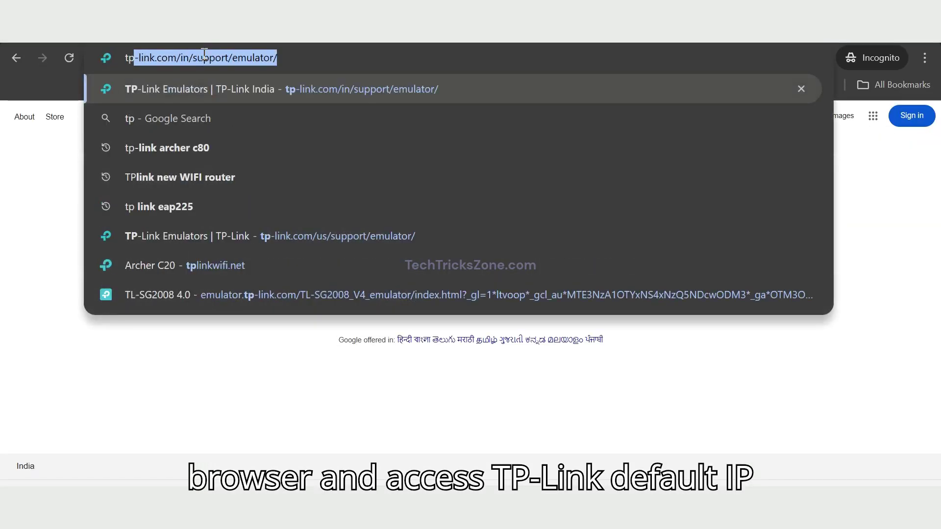
Enter the router address tplinkwifi.net in the browser, correcting the typo, and load it.
type("wif")
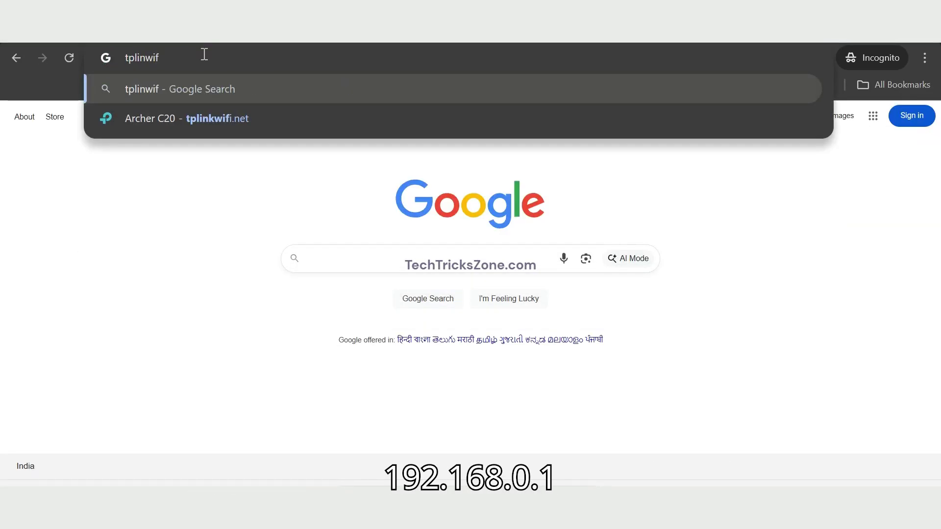
key("BackSpace")
key("BackSpace")
key("BackSpace")
type("k")
key("Right")
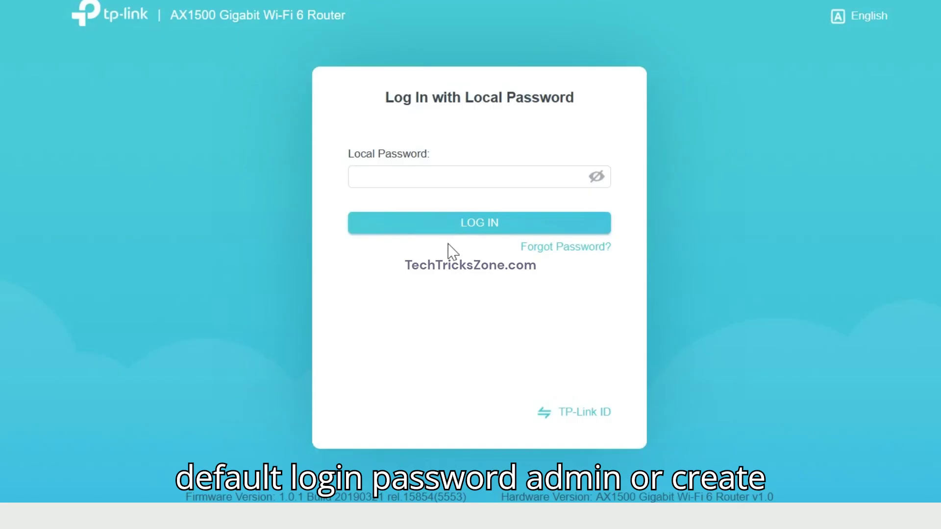
Enter the local admin password and log in to the router.
left_click(421, 179)
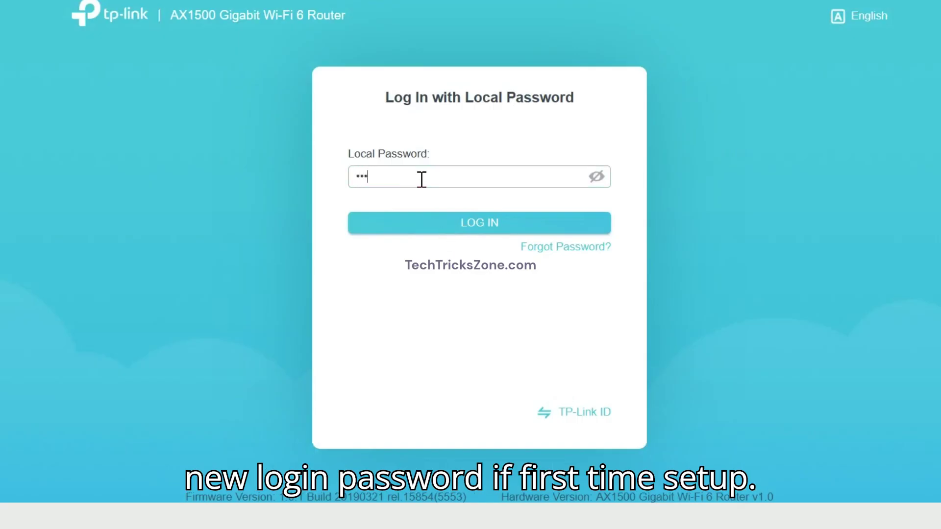
left_click(426, 224)
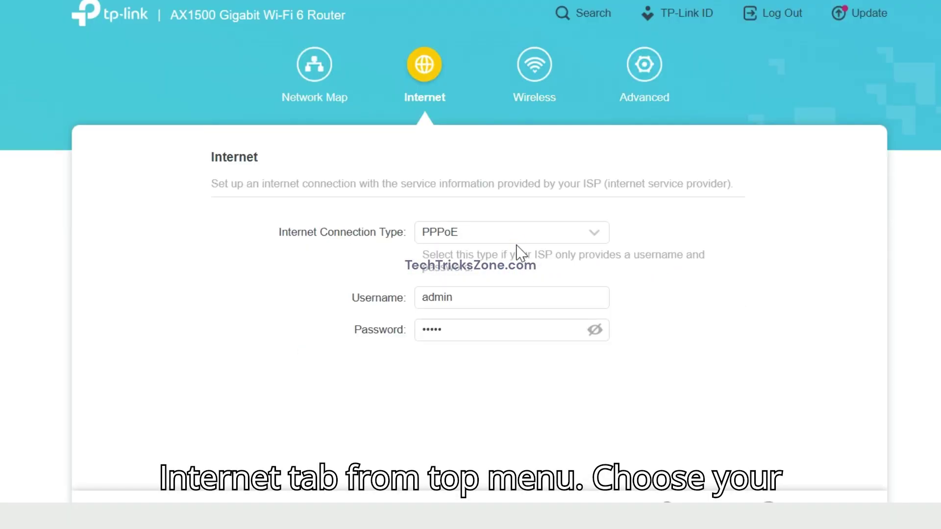
Set the Internet Connection Type to Dynamic IP after trying Static IP and PPPoE.
left_click(515, 240)
scroll(490, 343, "up", 2)
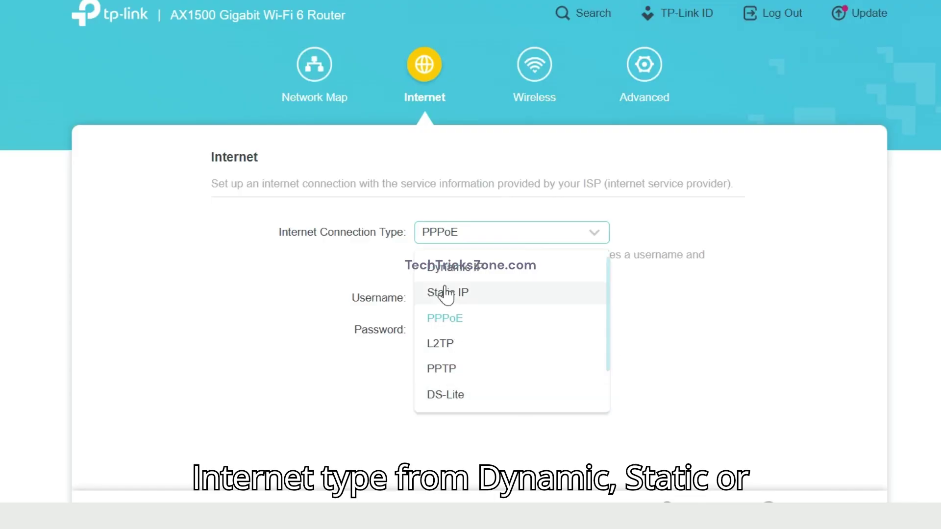
left_click(445, 293)
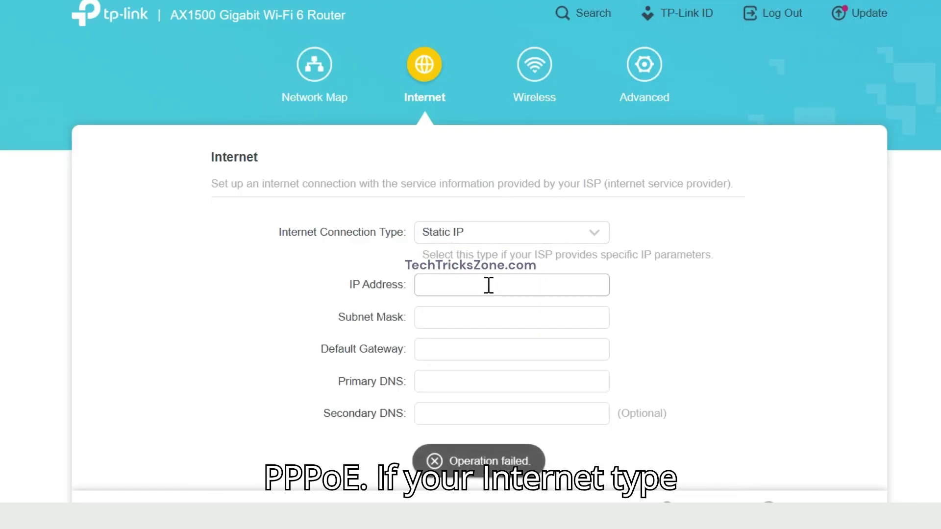
left_click(510, 230)
left_click(476, 294)
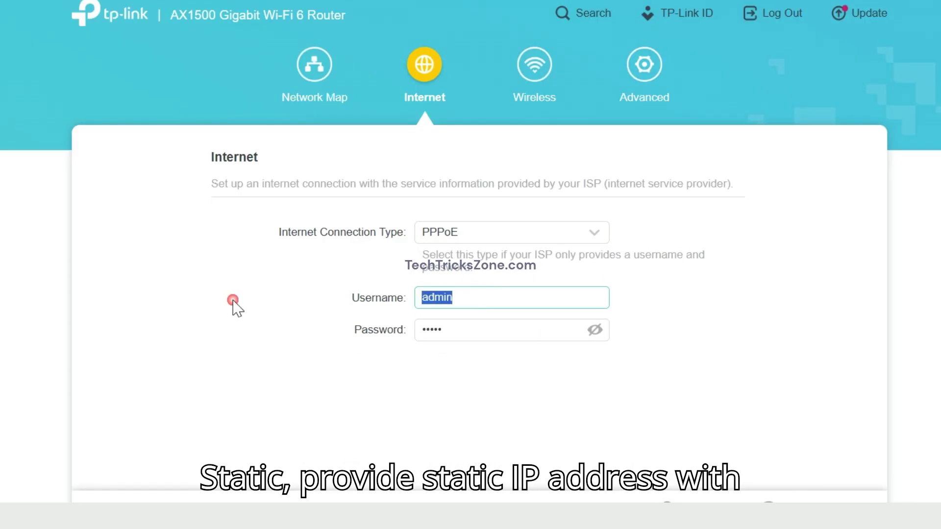
type("in")
left_click(481, 234)
scroll(474, 304, "up", 3)
left_click(485, 276)
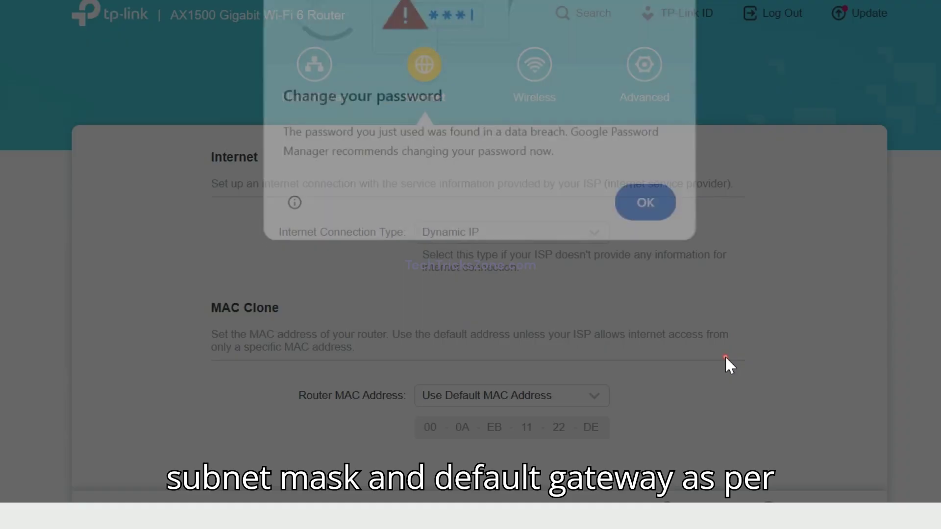
Dismiss Chrome's password warning, save the Dynamic IP settings and go to Wireless.
left_click(638, 216)
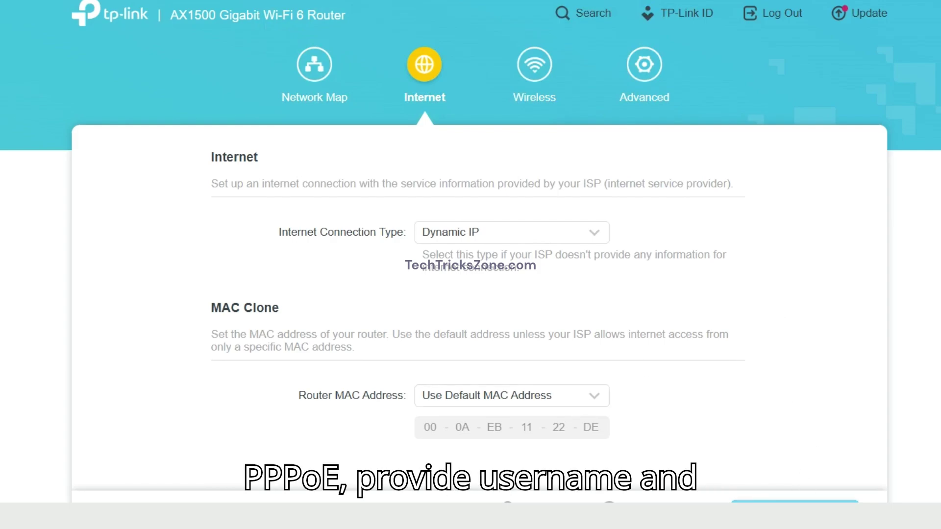
left_click(795, 510)
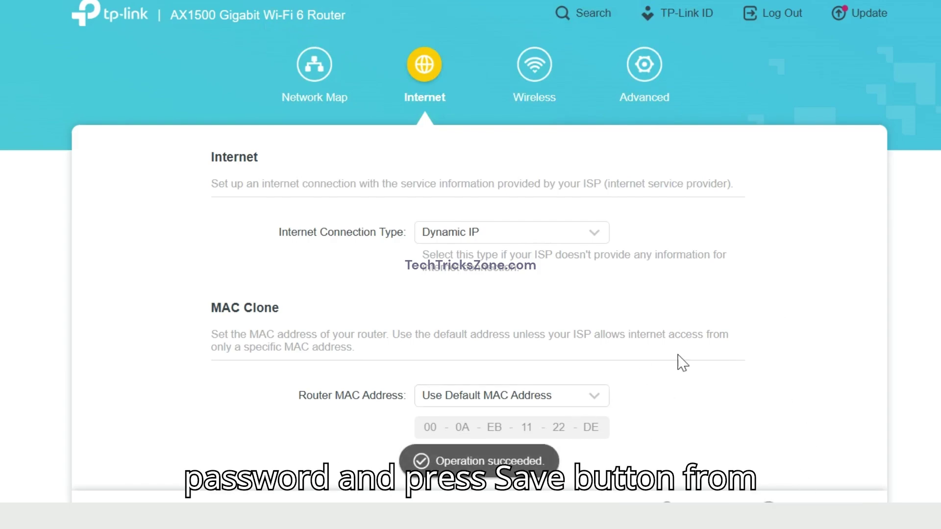
left_click(520, 84)
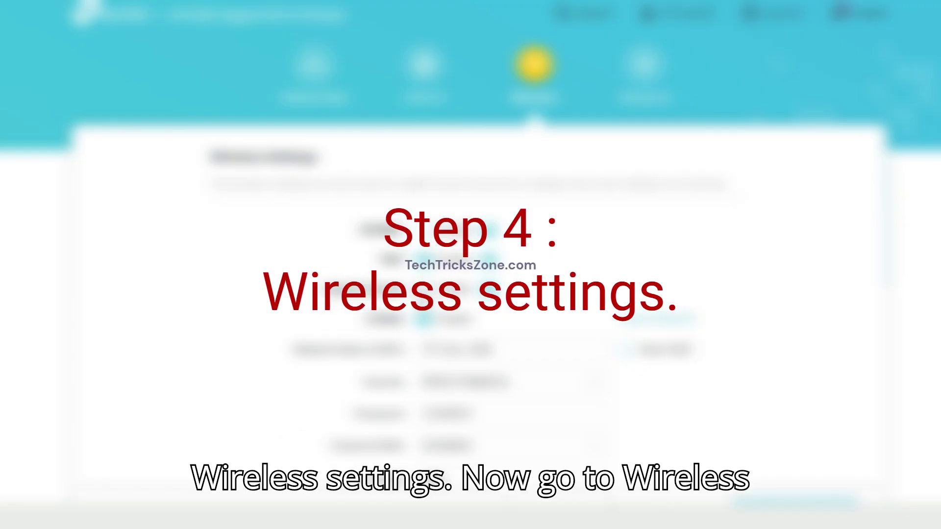
Rename the 2.4GHz network (SSID) to HOMEWIFI_2G.
scroll(819, 245, "down", 4)
scroll(820, 248, "up", 5)
left_click_drag(461, 349, 387, 351)
type("wifi")
key("BackSpace")
key("BackSpace")
key("BackSpace")
key("BackSpace")
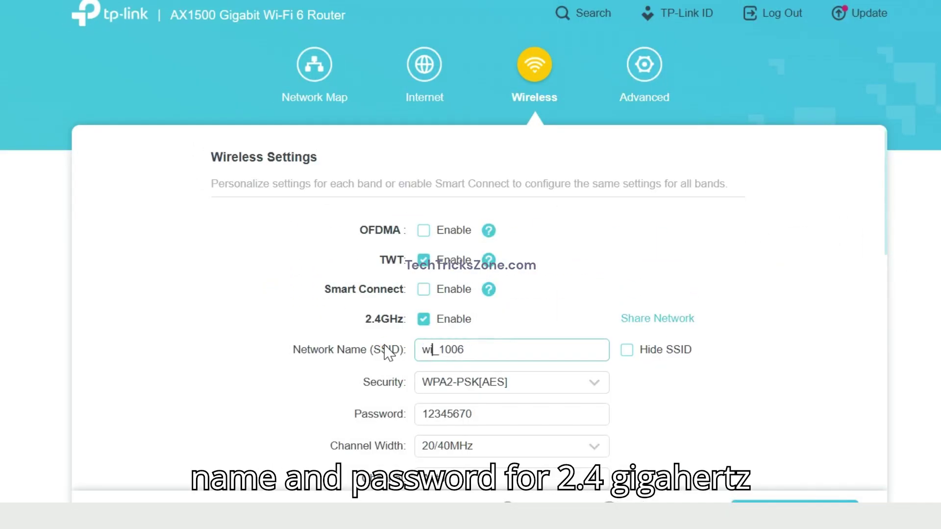
type("HOMEWIFI_")
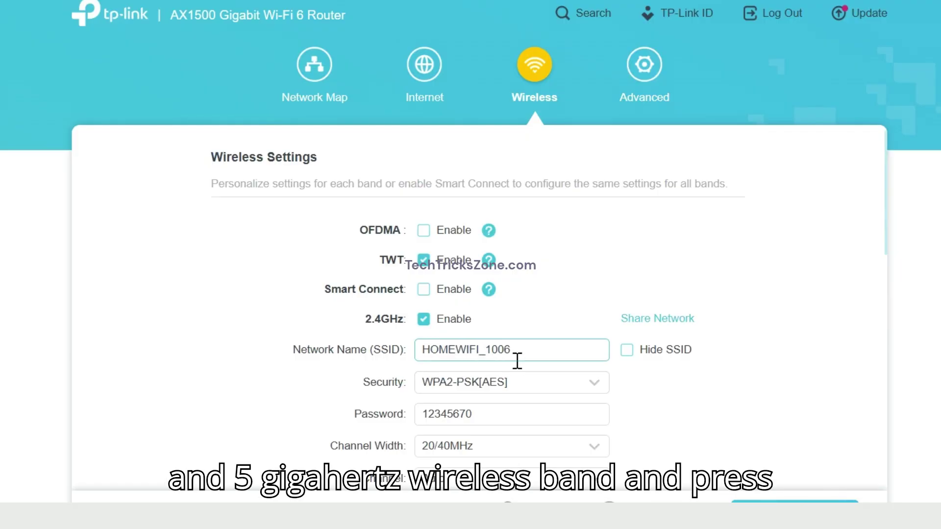
type("2g")
Rename the 5GHz network (SSID) to HOMEWIFI_5G.
scroll(520, 388, "down", 4)
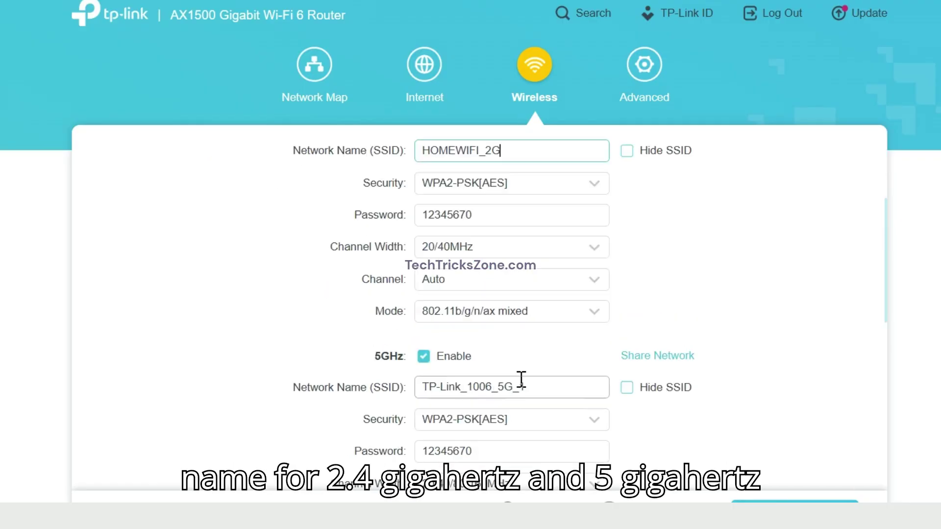
left_click_drag(496, 387, 346, 390)
type("H")
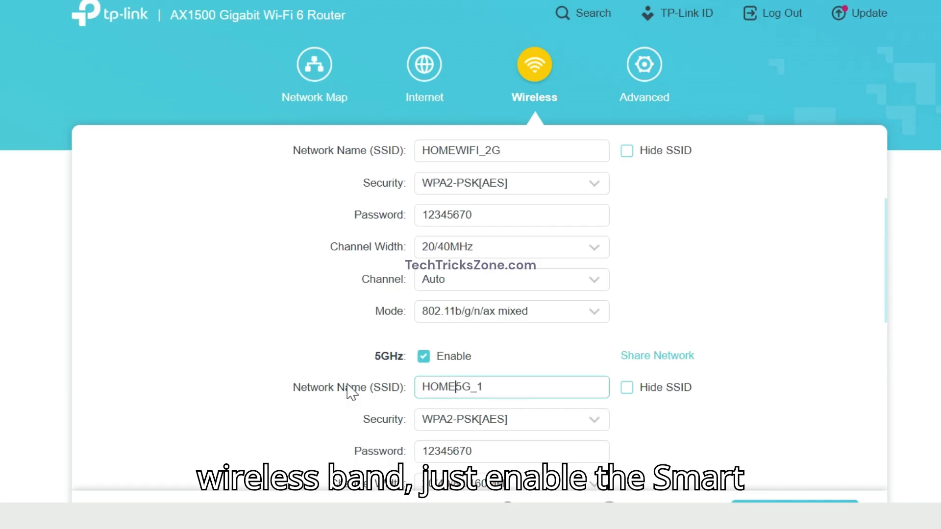
type("OMEWIFI_")
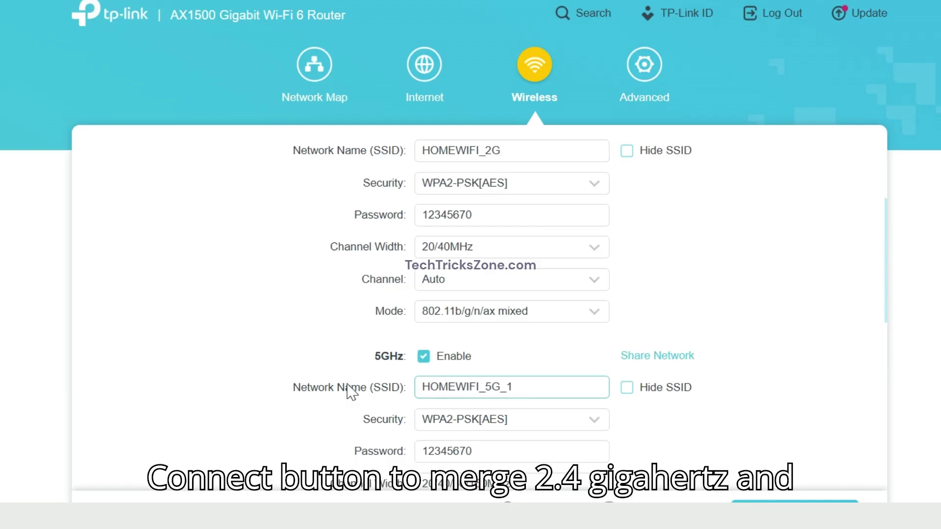
key("BackSpace")
key("BackSpace")
scroll(569, 378, "down", 4)
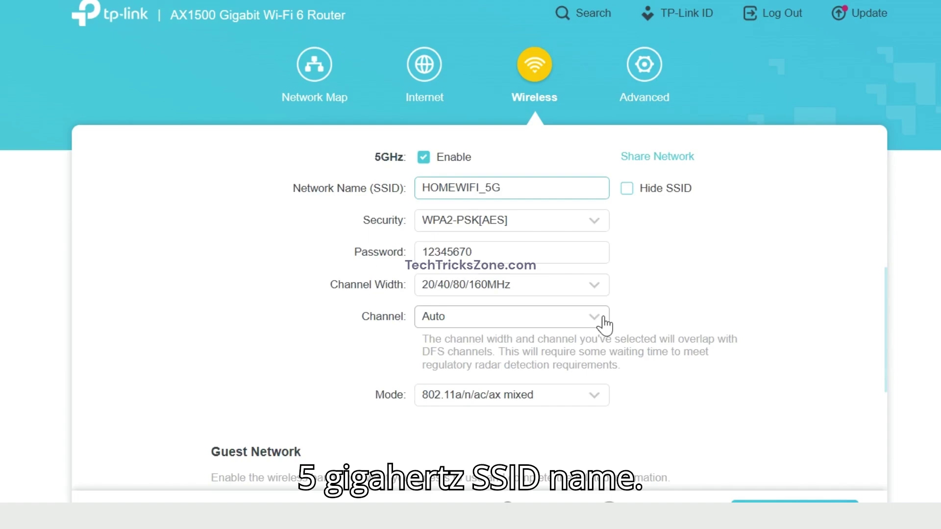
Rename the 2.4GHz guest network to WIFI_Guest_22DD.
left_click(497, 320)
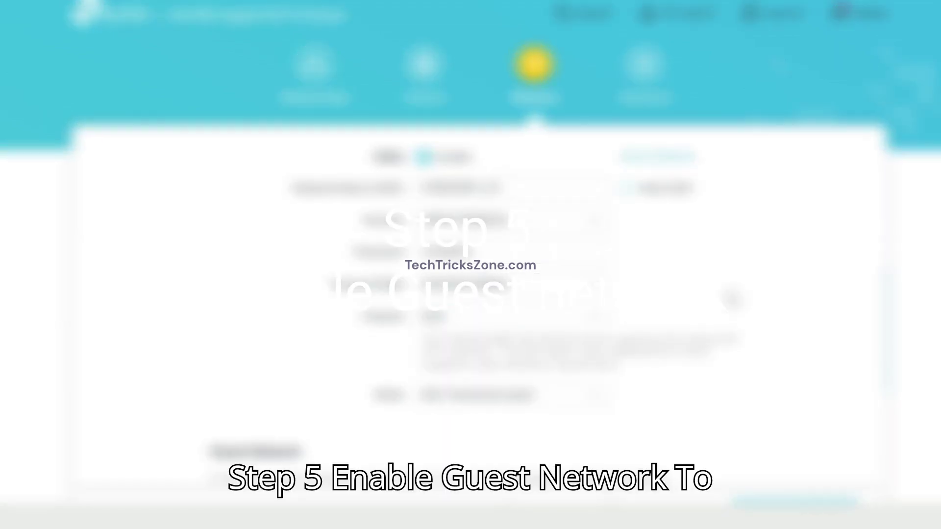
scroll(471, 294, "down", 4)
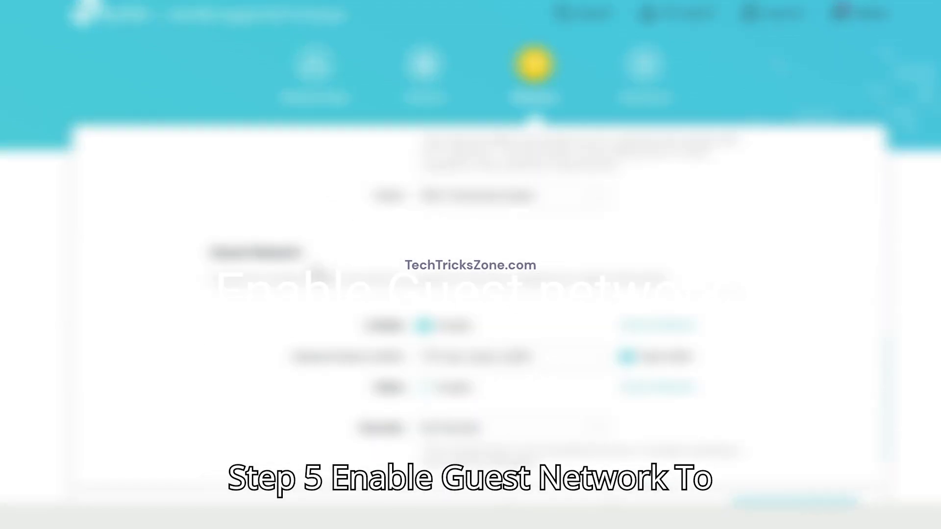
triple_click(255, 252)
scroll(540, 283, "down", 2)
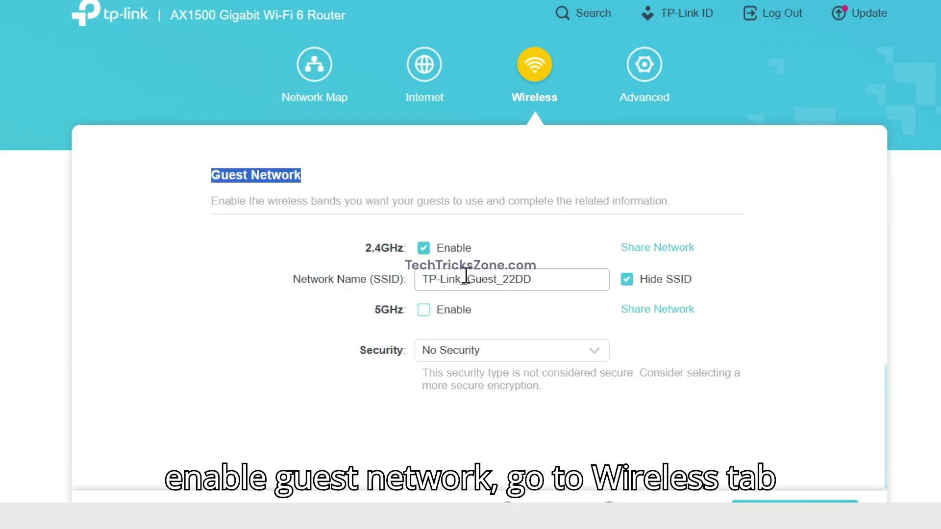
left_click_drag(462, 277, 379, 276)
type("WIGI")
key("BackSpace")
key("BackSpace")
key("BackSpace")
key("BackSpace")
type("WIGI")
key("BackSpace")
key("BackSpace")
type("FI")
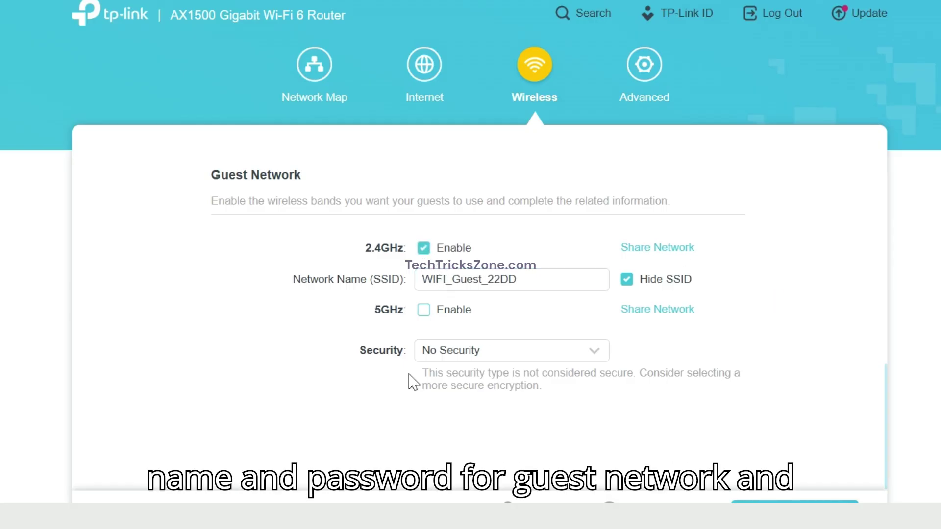
Secure the guest network with WPA/WPA2-Personal and a new password, then save.
left_click(544, 356)
left_click(540, 417)
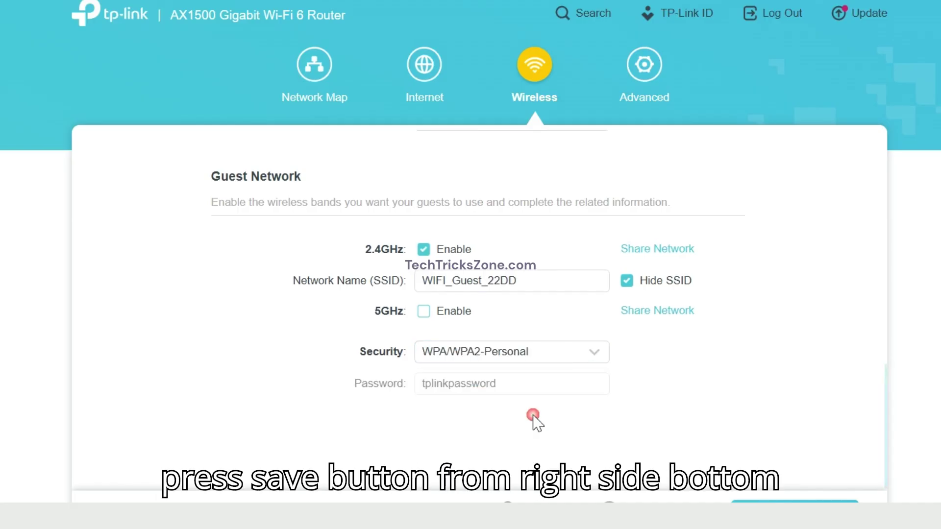
left_click_drag(453, 383, 377, 383)
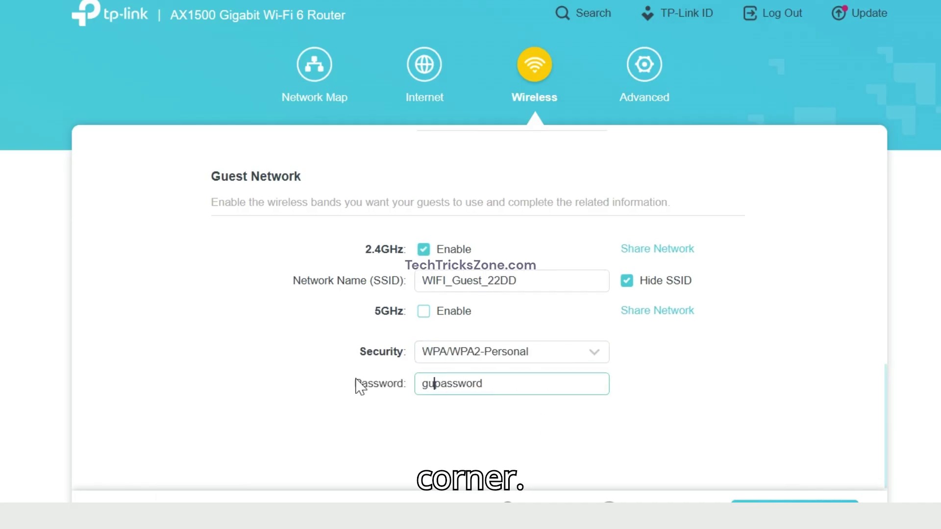
left_click(793, 501)
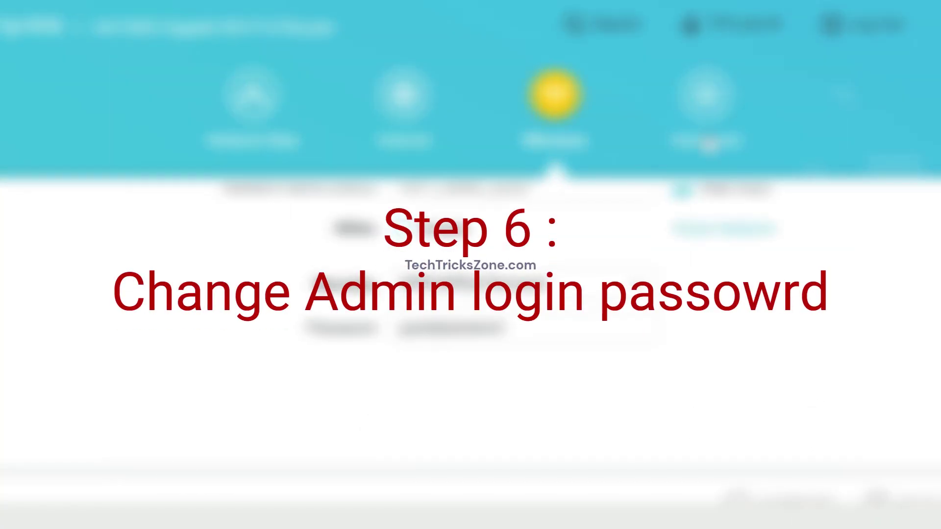
Navigate to Advanced > System > Administration.
left_click(709, 143)
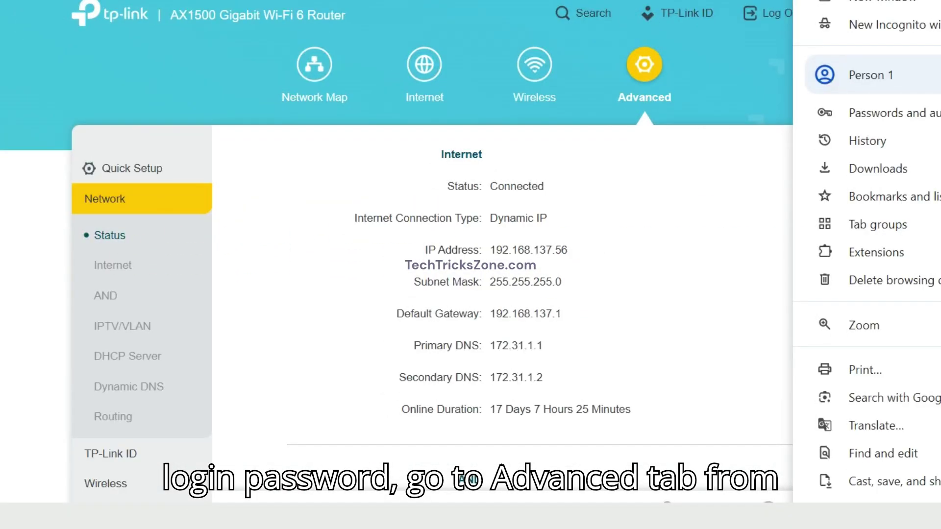
left_click(666, 308)
scroll(130, 360, "down", 5)
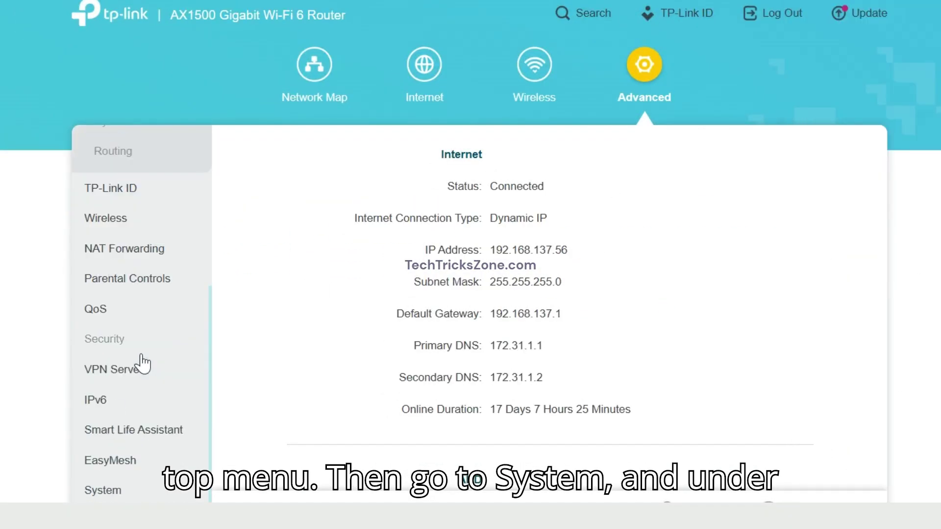
left_click(91, 491)
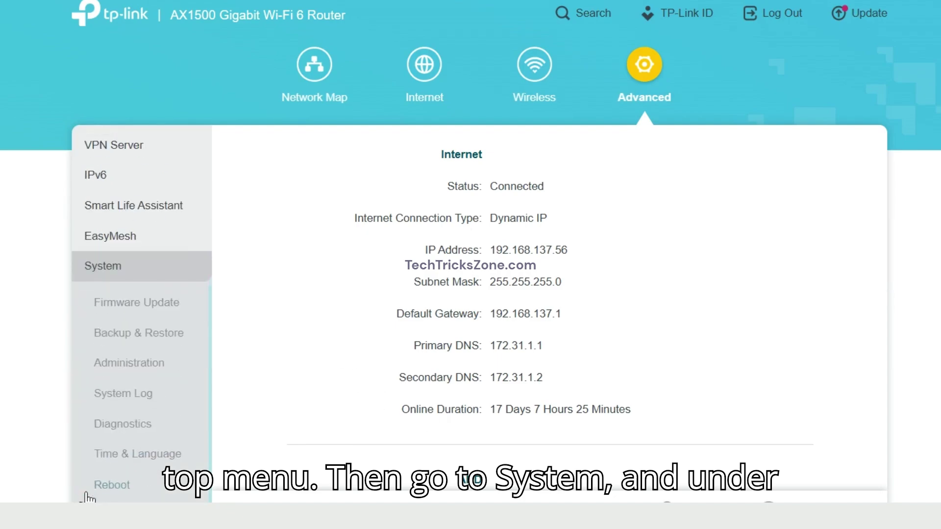
left_click(149, 369)
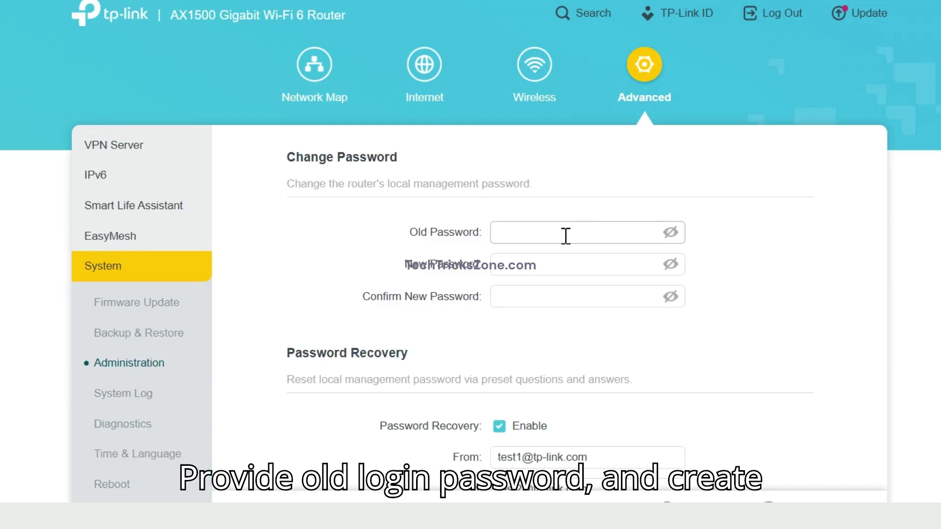
Enter the old admin password, the new password and its confirmation.
key("Tab")
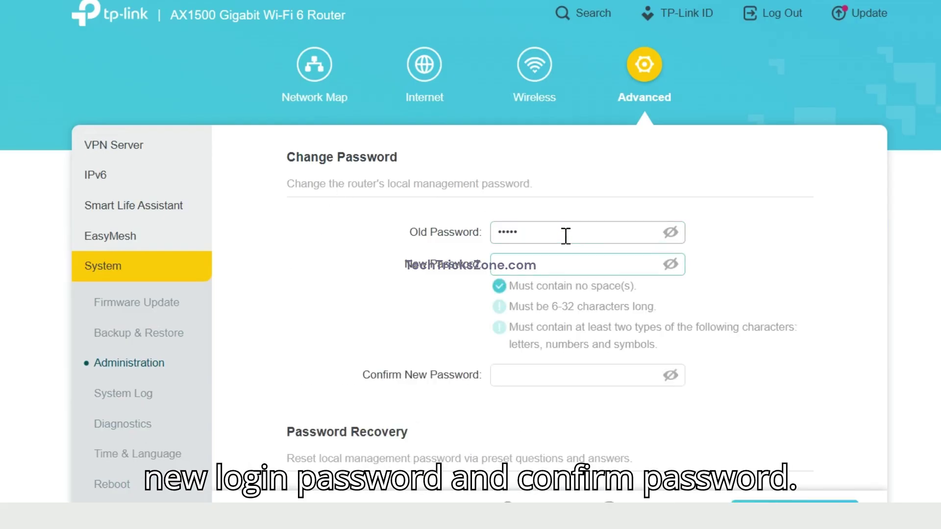
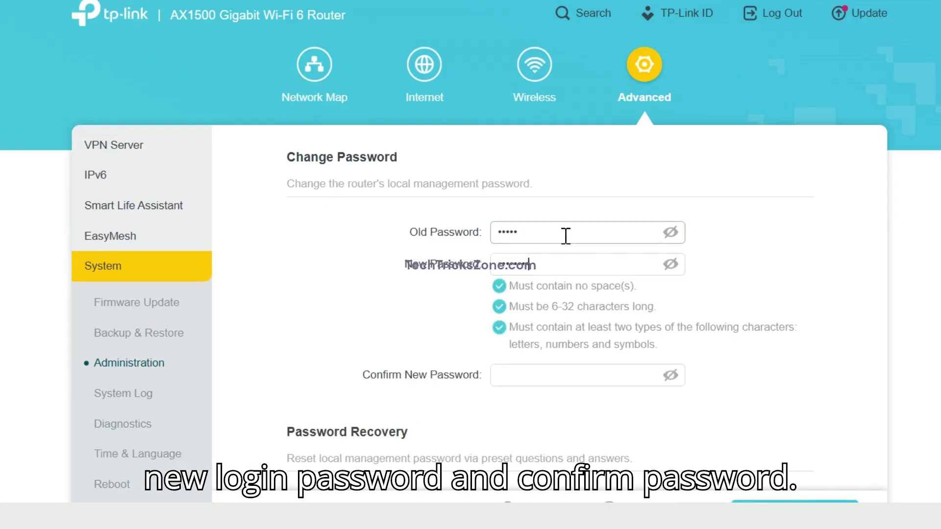
key("Tab")
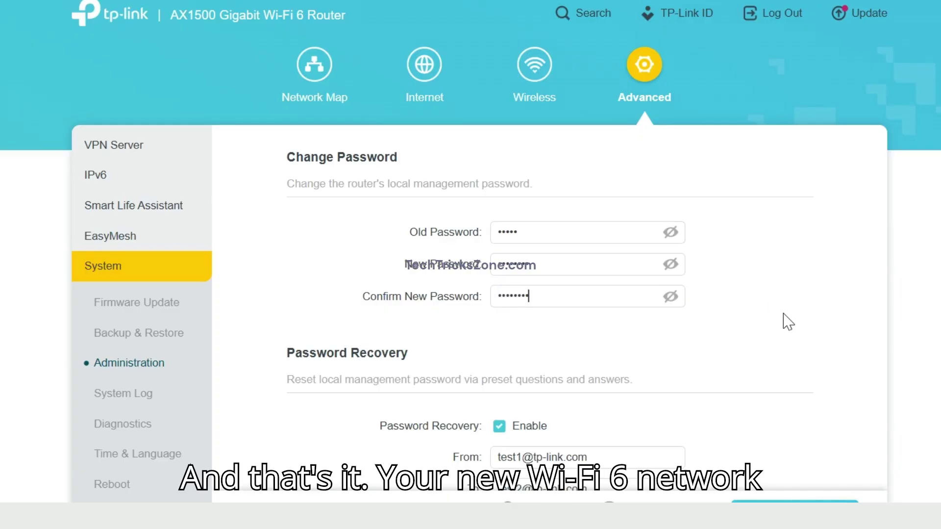
Scroll down the Administration page to reach the Save button.
scroll(651, 444, "down", 8)
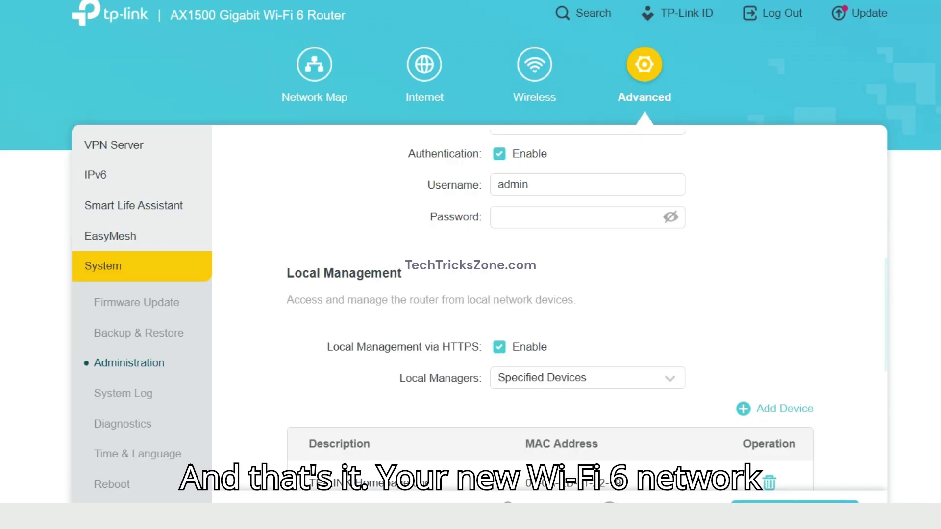